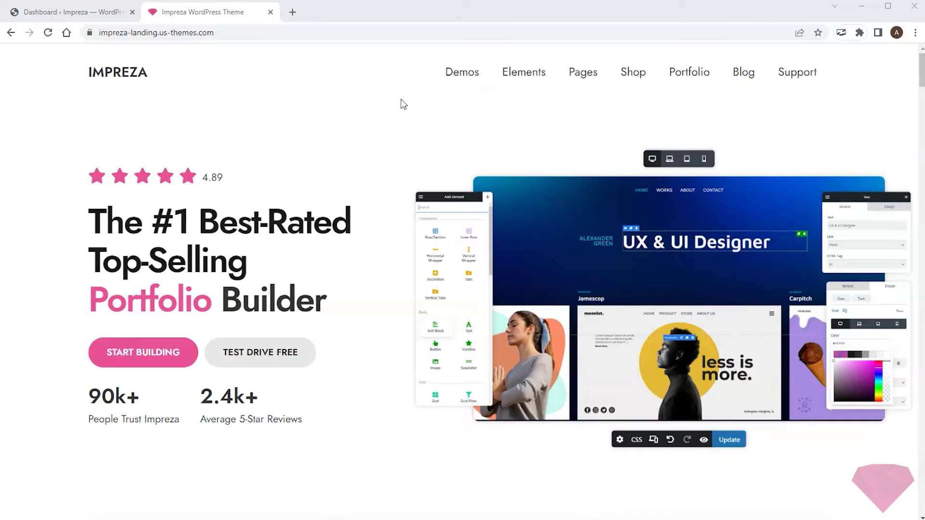
pyautogui.click(463, 73)
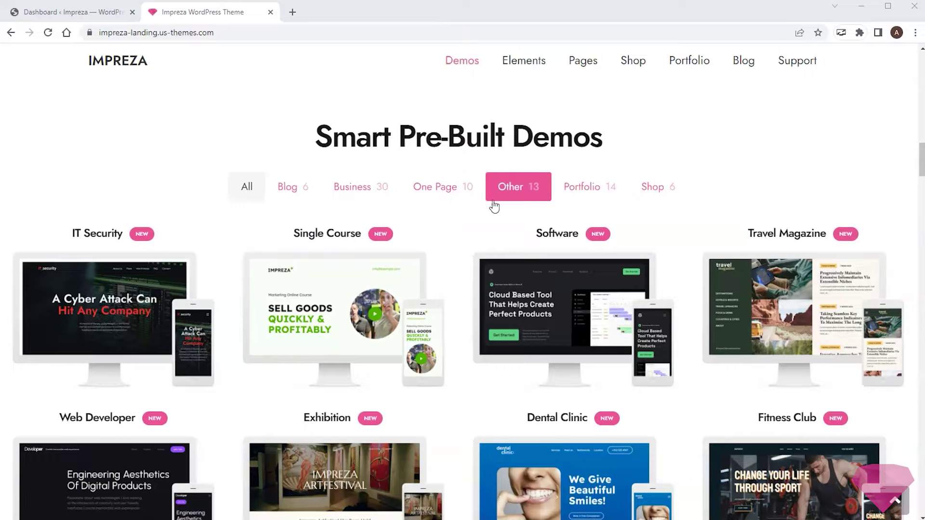
pyautogui.scroll(-10, 496, 206)
pyautogui.scroll(-13, 461, 172)
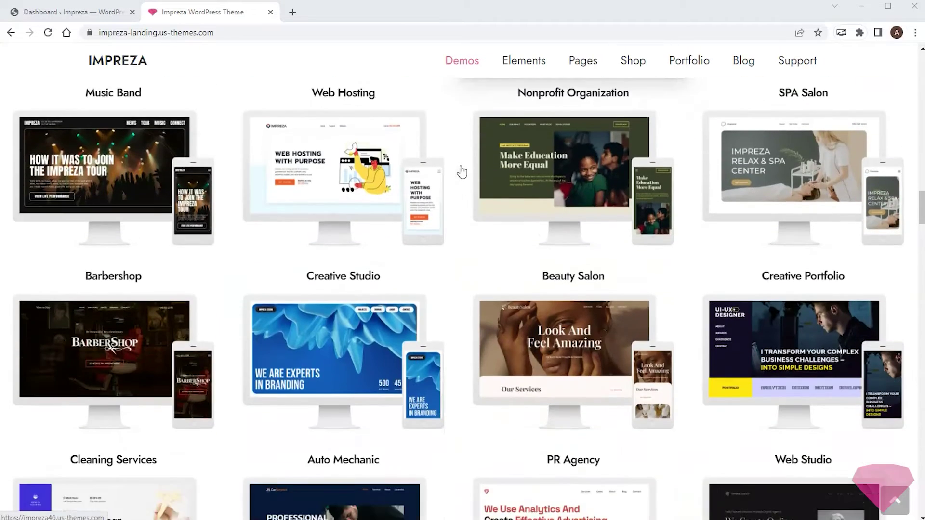
pyautogui.scroll(-18, 461, 171)
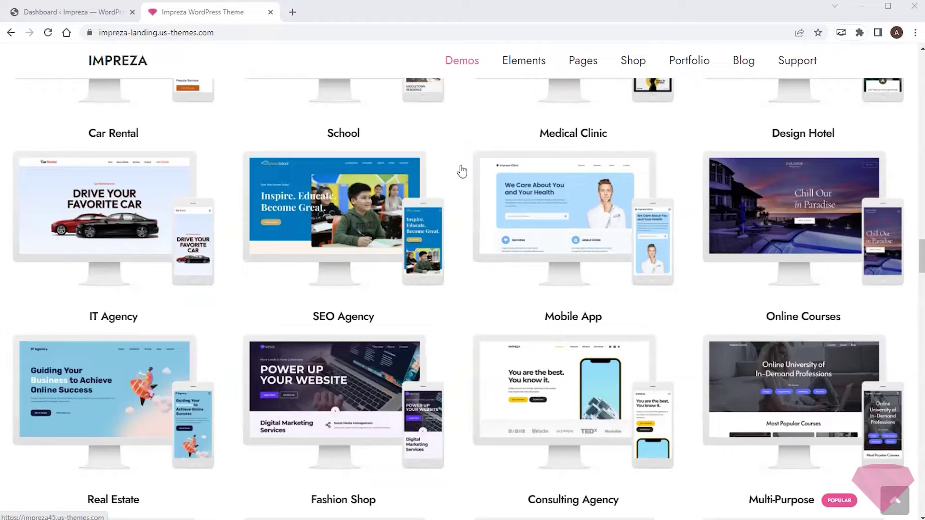
pyautogui.scroll(-6, 462, 171)
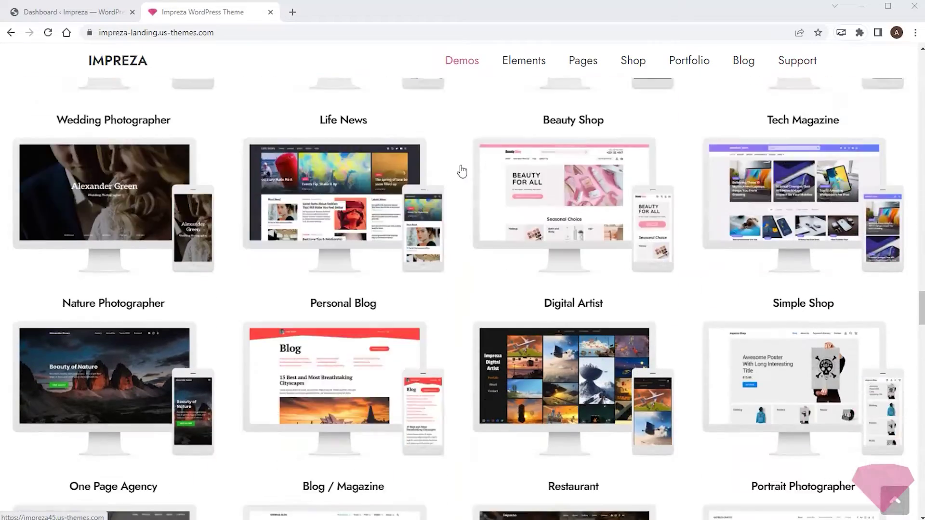
pyautogui.click(471, 66)
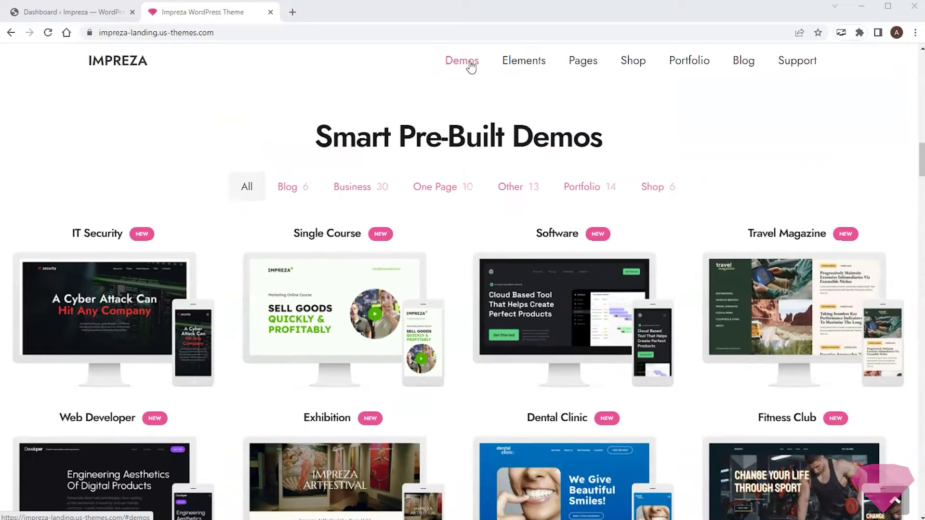
# Open the IT Security demo in its own tab and scroll through its homepage
pyautogui.click(102, 284)
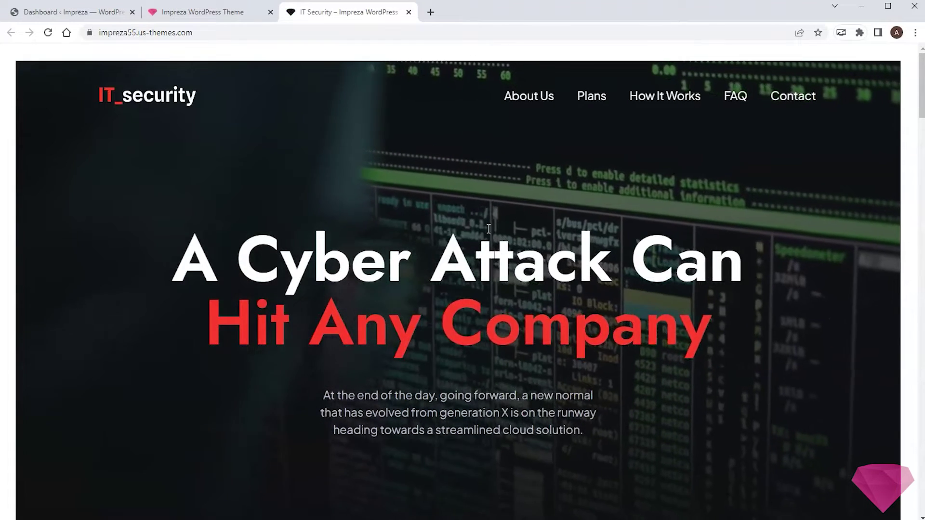
pyautogui.scroll(-12, 487, 231)
pyautogui.scroll(-15, 487, 228)
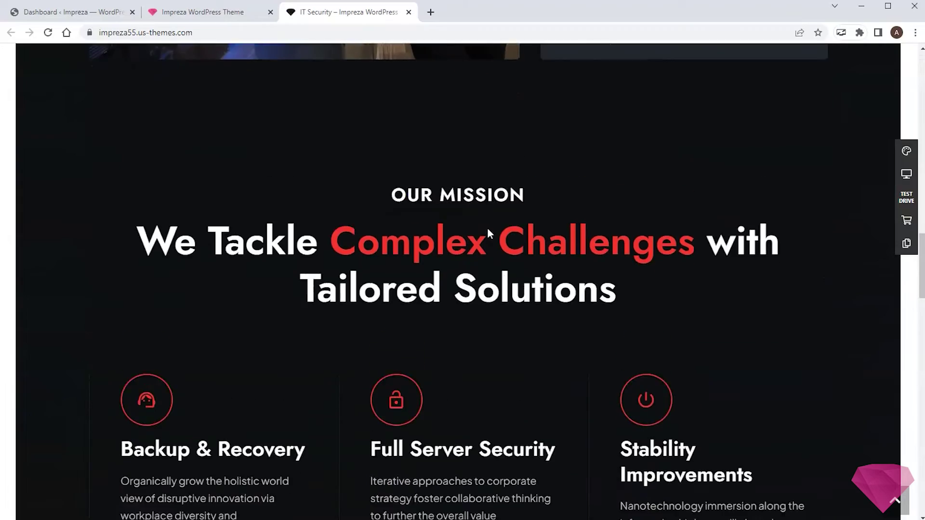
pyautogui.scroll(15, 529, 225)
pyautogui.scroll(15, 529, 225)
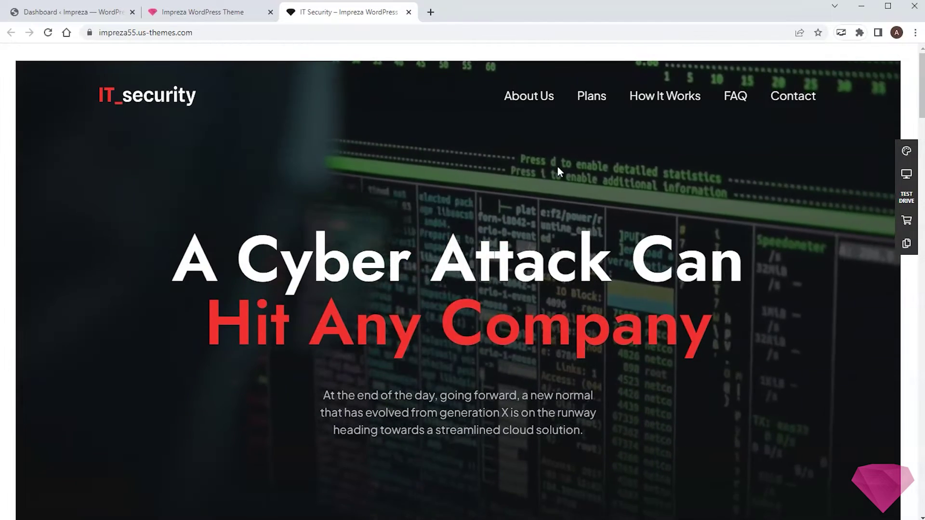
# View the demo's Plans page, then return to its homepage via the IT_security logo
pyautogui.click(589, 100)
pyautogui.scroll(-4, 519, 183)
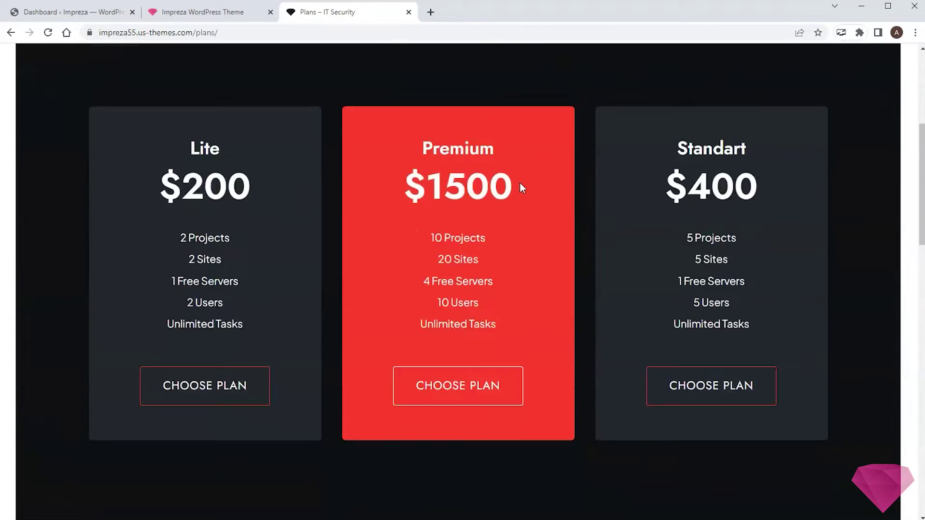
pyautogui.scroll(4, 519, 183)
pyautogui.click(157, 100)
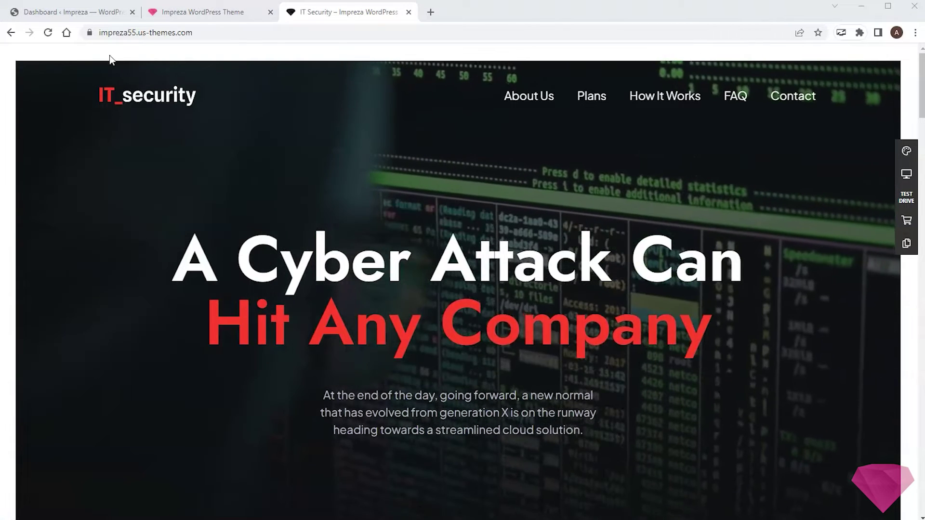
# From Impreza > Demo Import, import the IT Security demo with all content and Theme Options
pyautogui.click(55, 13)
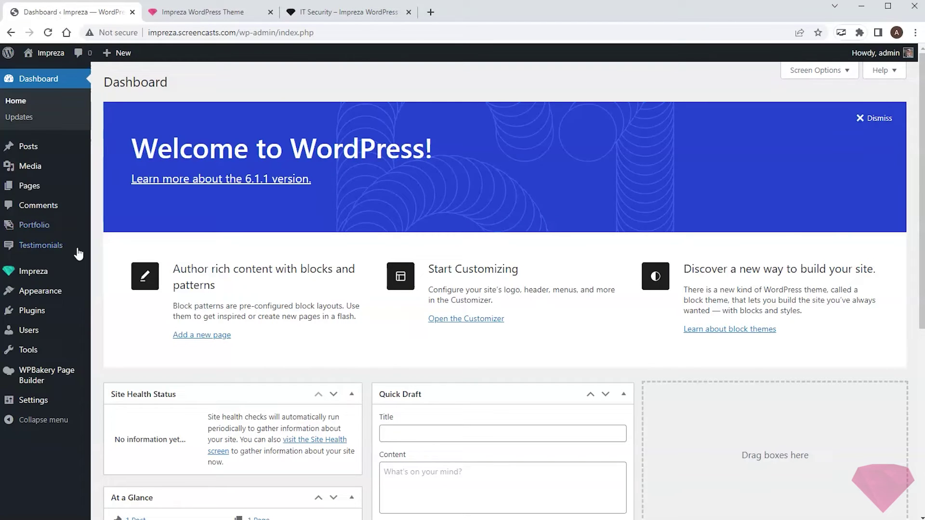
pyautogui.moveTo(47, 269)
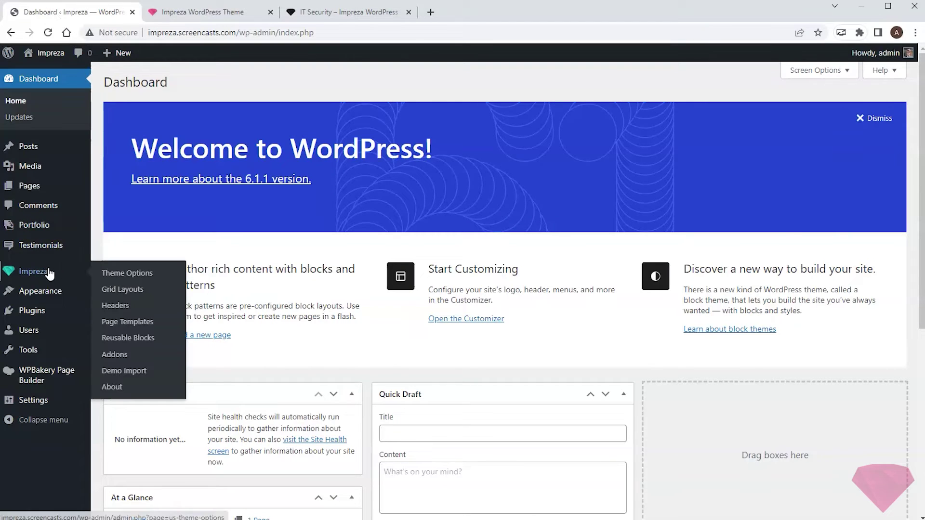
pyautogui.click(143, 373)
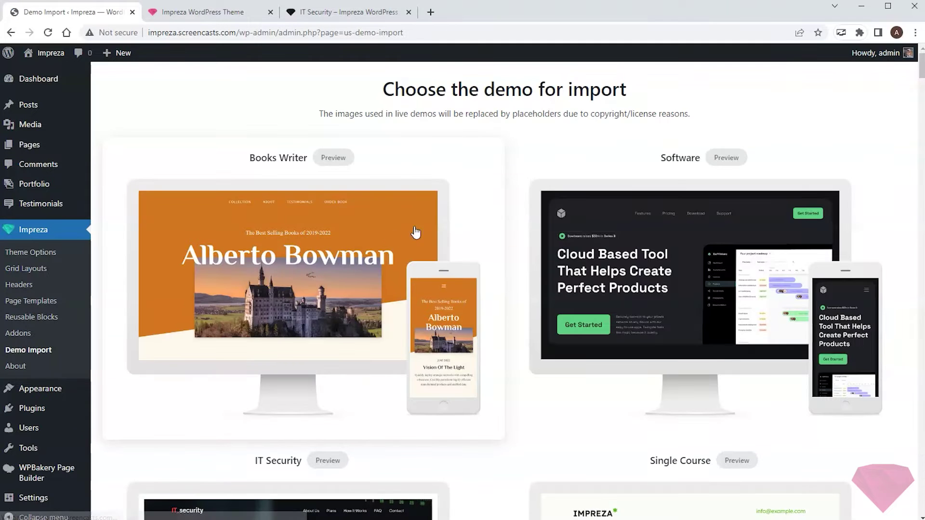
pyautogui.scroll(-7, 489, 201)
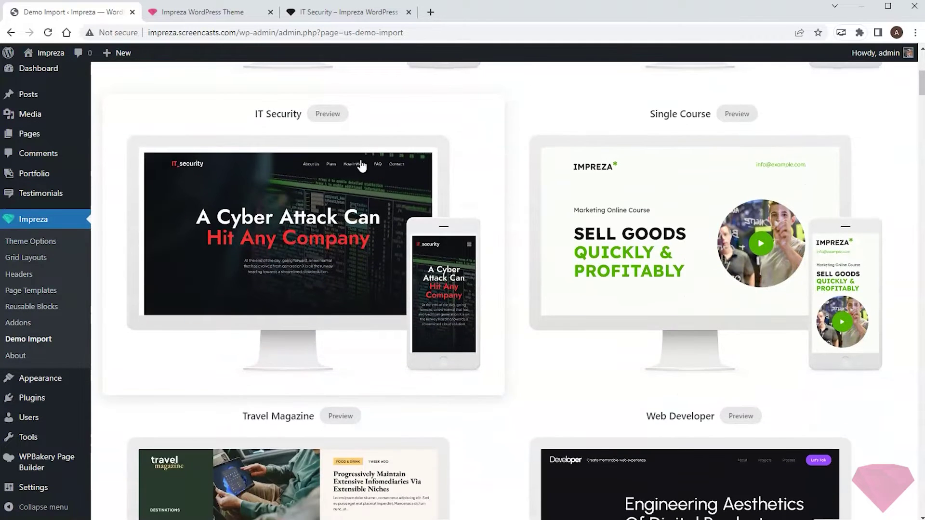
pyautogui.click(304, 219)
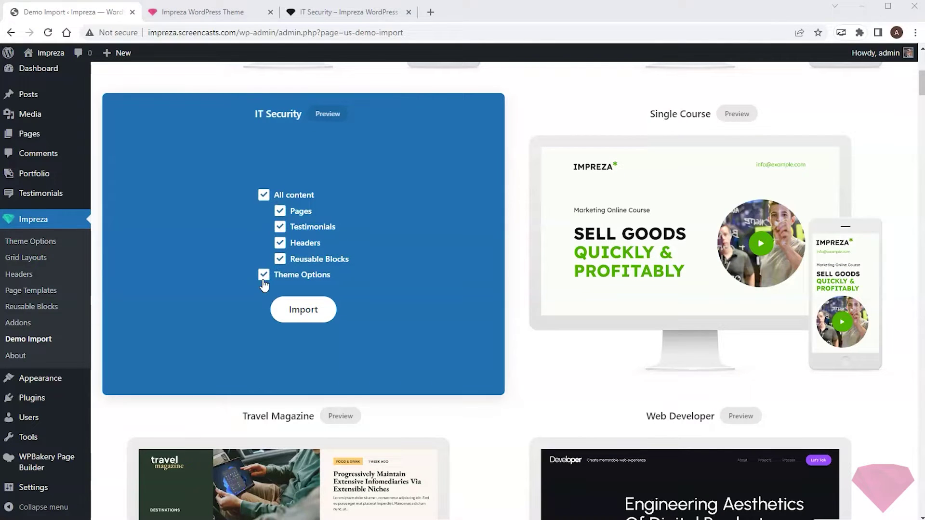
pyautogui.click(307, 310)
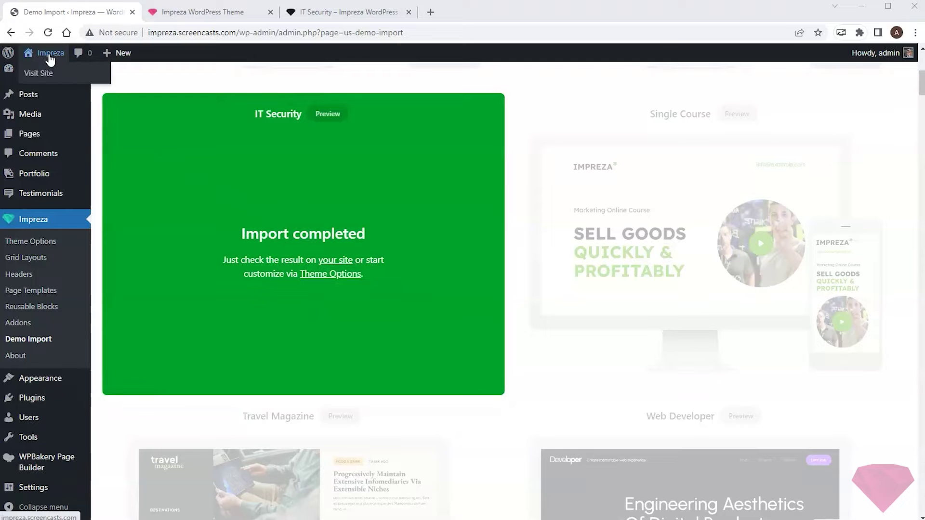
# Visit the live site and scroll through the imported 'A Cyber Attack Can Hit Any Company' homepage
pyautogui.click(48, 70)
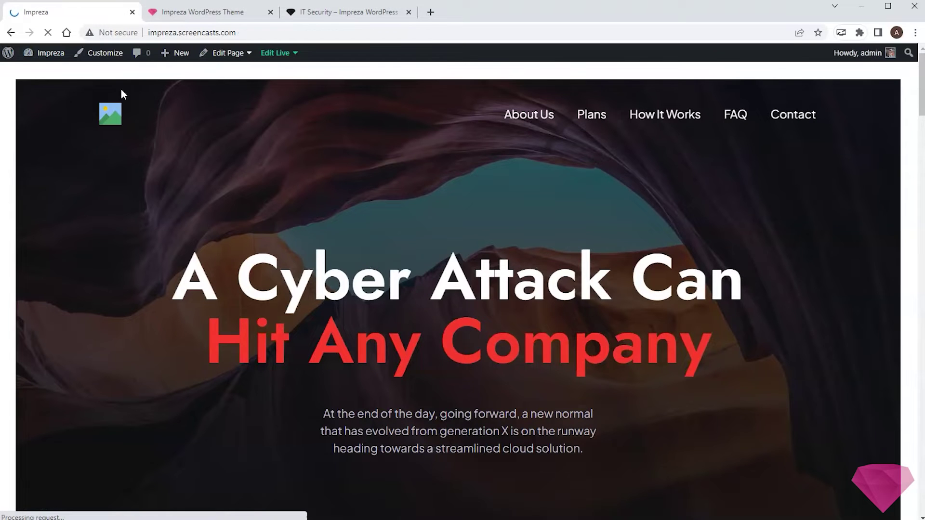
pyautogui.scroll(-10, 459, 215)
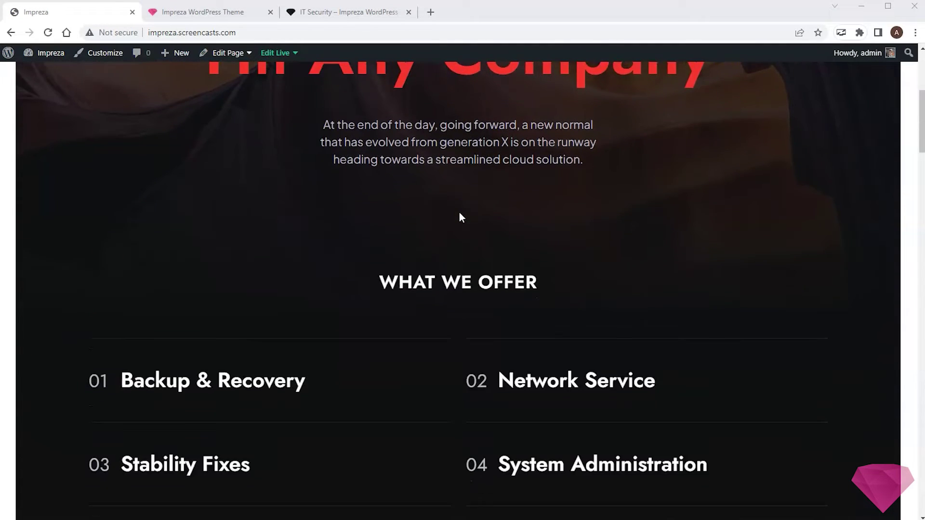
pyautogui.scroll(-13, 459, 213)
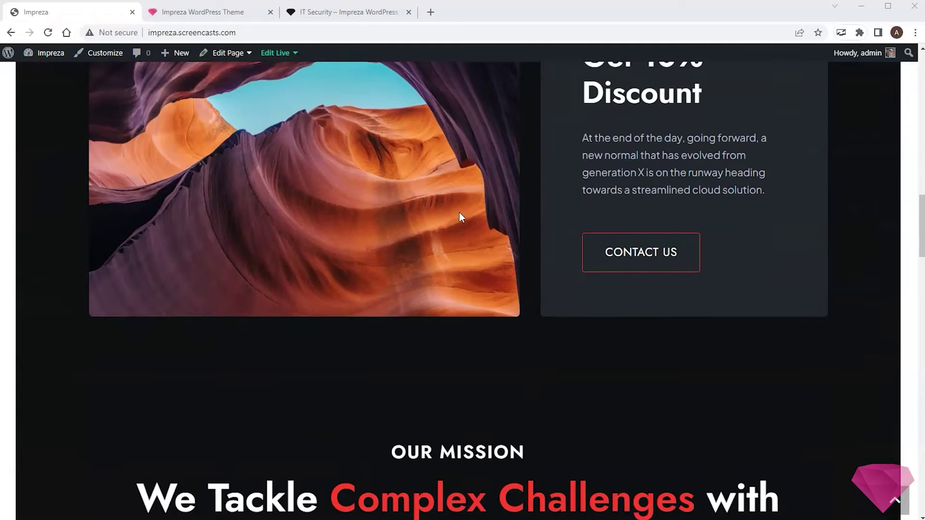
pyautogui.scroll(-14, 459, 213)
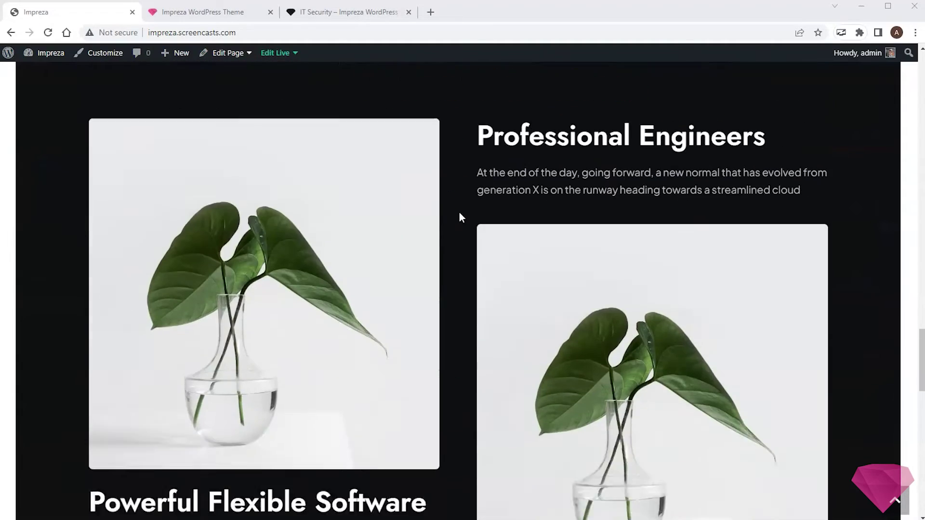
pyautogui.scroll(15, 458, 212)
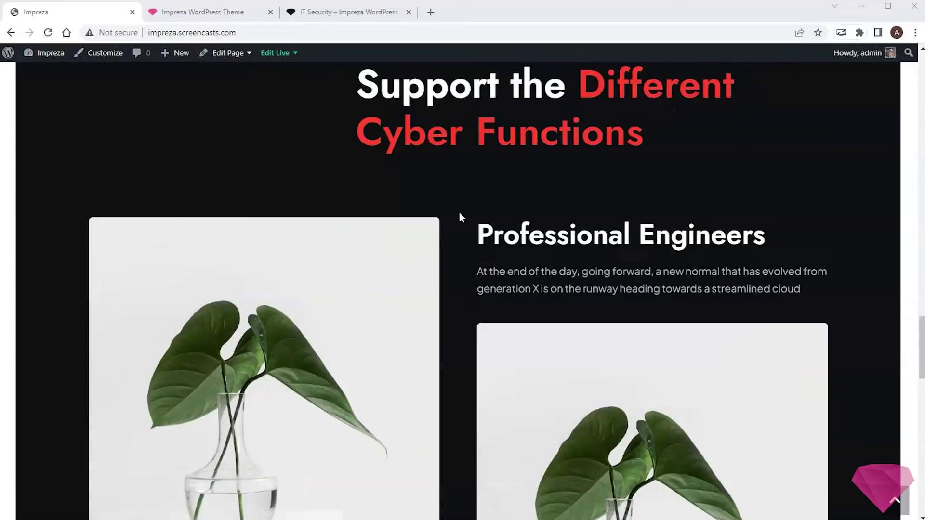
pyautogui.scroll(12, 459, 213)
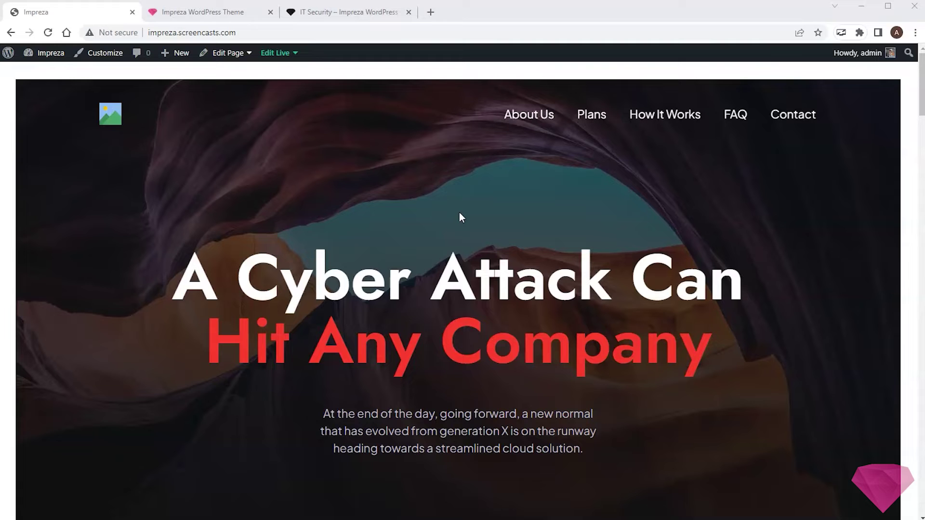
# On the IT Security demo, enable sections copying from the right toolbar
pyautogui.click(343, 13)
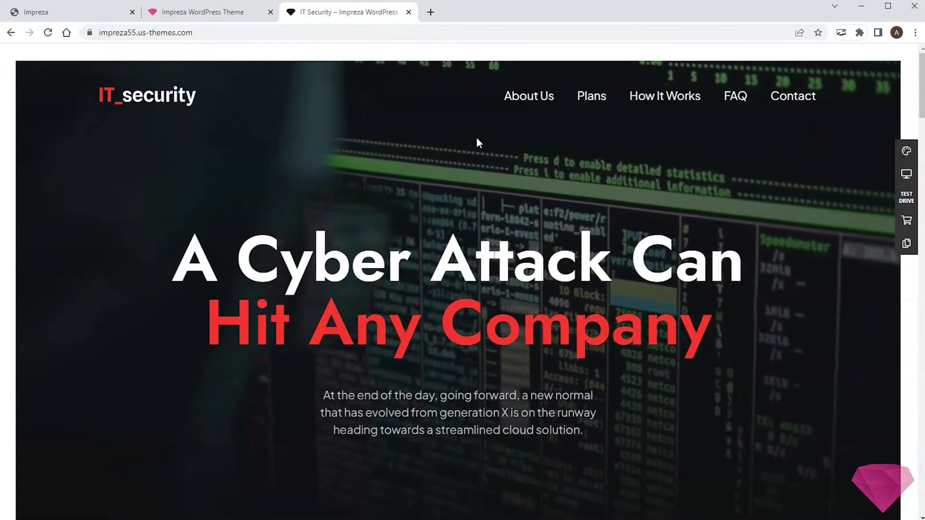
pyautogui.moveTo(906, 245)
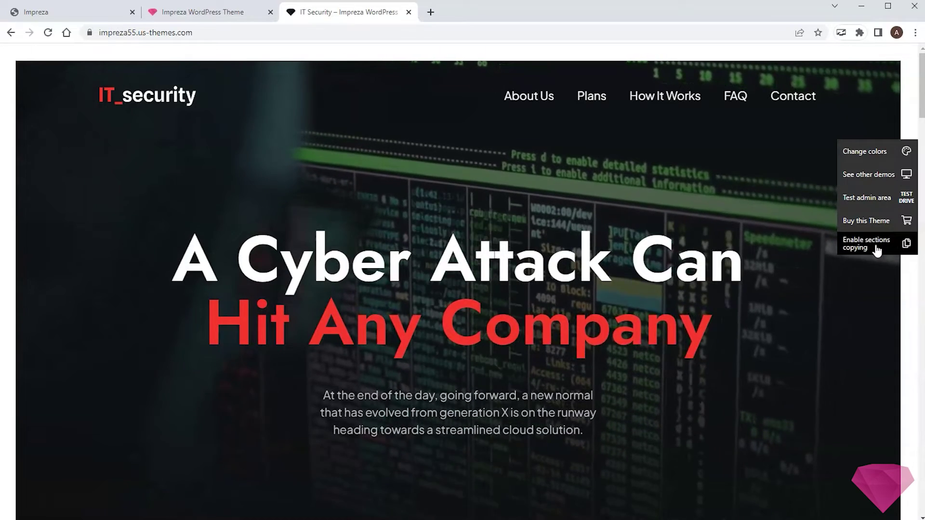
pyautogui.click(874, 250)
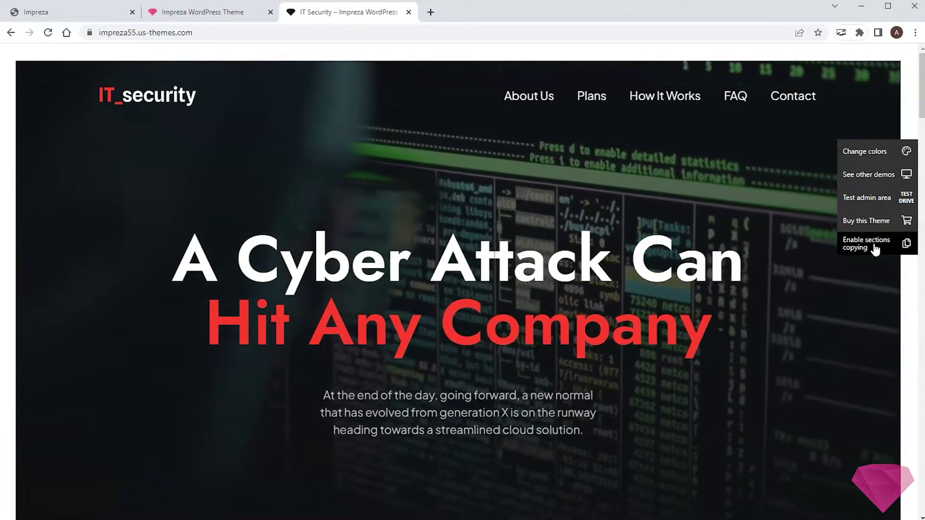
# Copy the What We Offer section, then return to the WordPress site tab
pyautogui.scroll(-8, 759, 192)
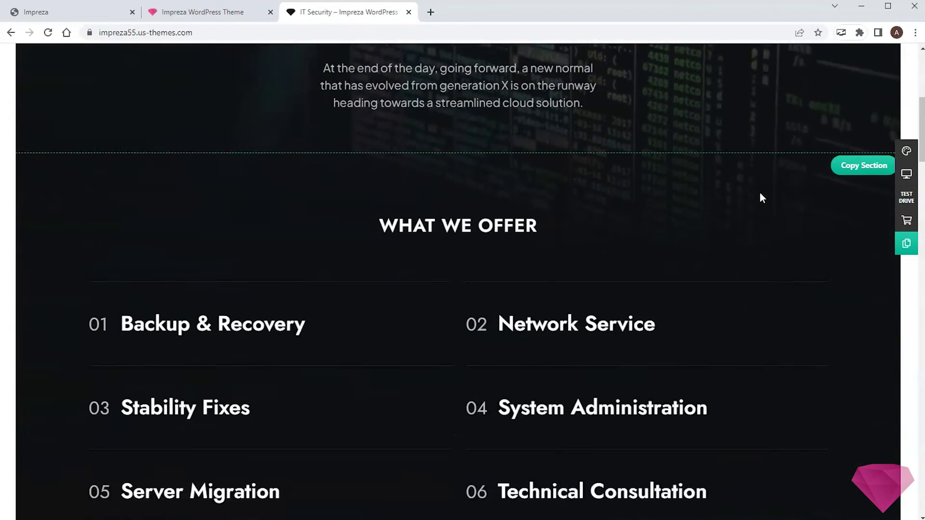
pyautogui.scroll(-8, 826, 179)
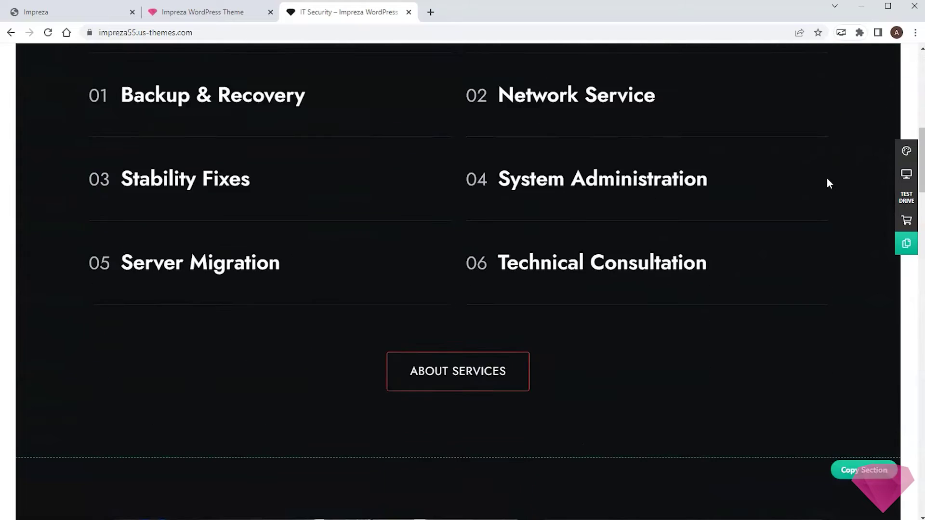
pyautogui.scroll(8, 827, 183)
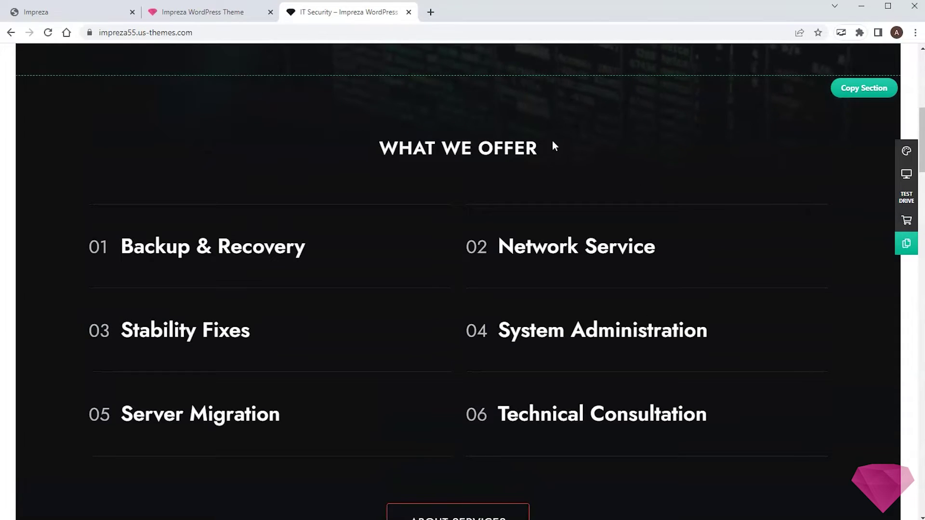
pyautogui.click(865, 91)
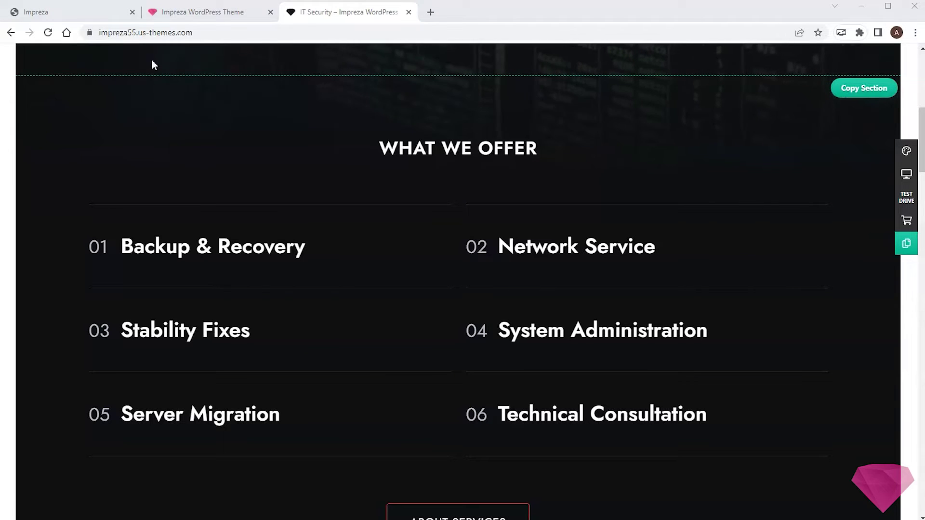
pyautogui.click(44, 15)
# Add a new page titled 'test', dismiss the WPBakery popup, and publish it
pyautogui.moveTo(47, 56)
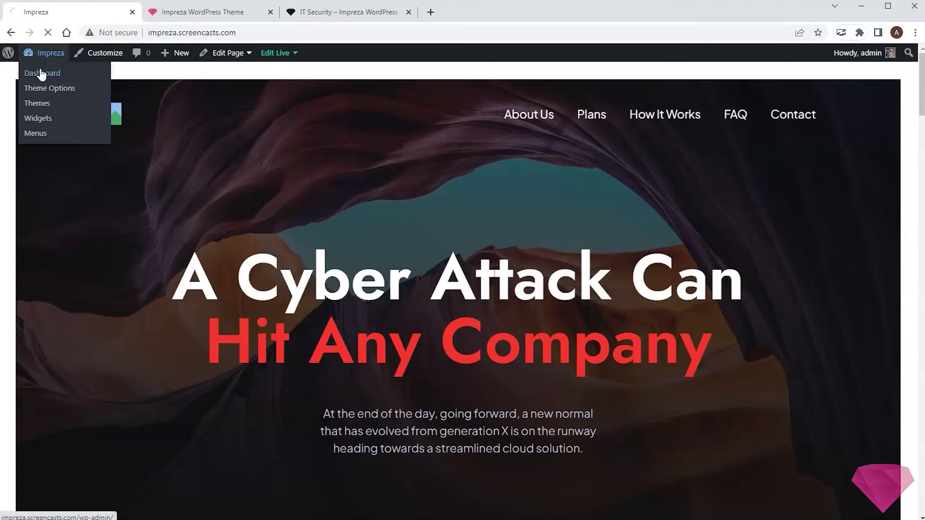
pyautogui.click(42, 73)
pyautogui.click(34, 188)
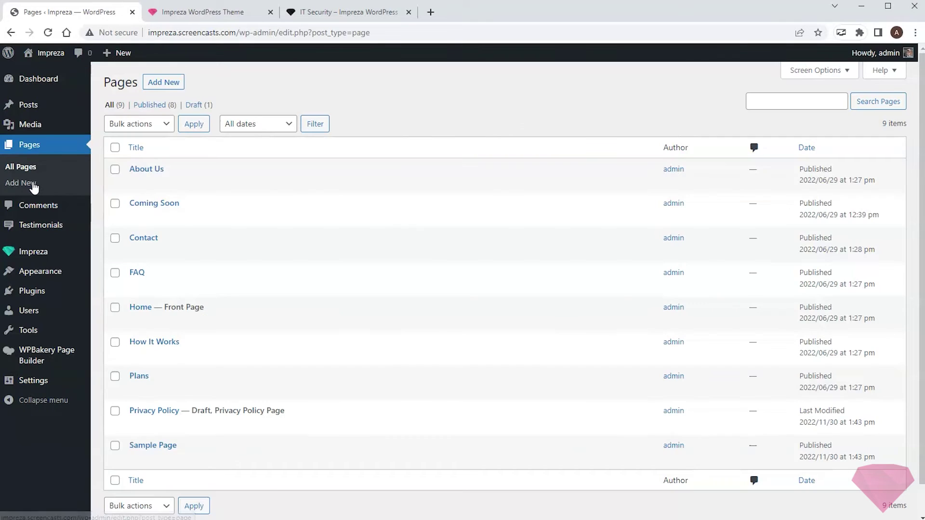
pyautogui.click(166, 83)
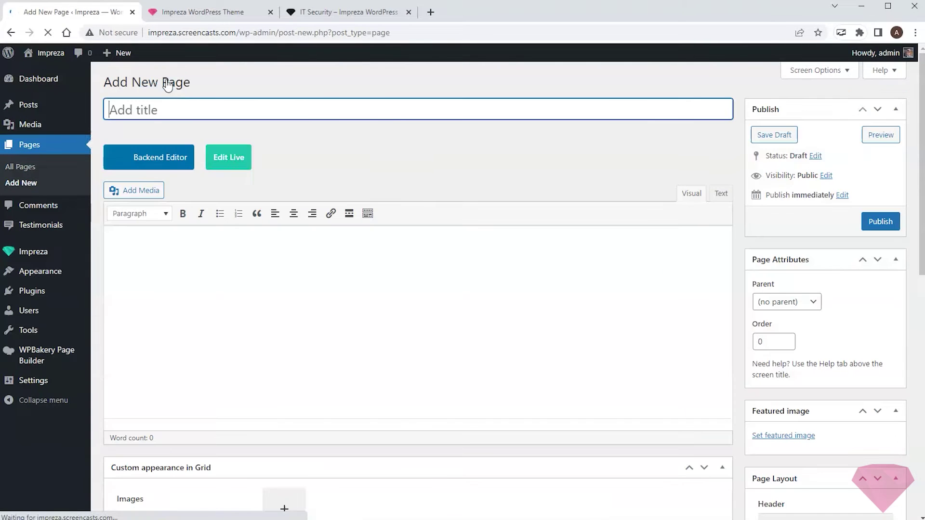
pyautogui.write('test')
pyautogui.click(372, 179)
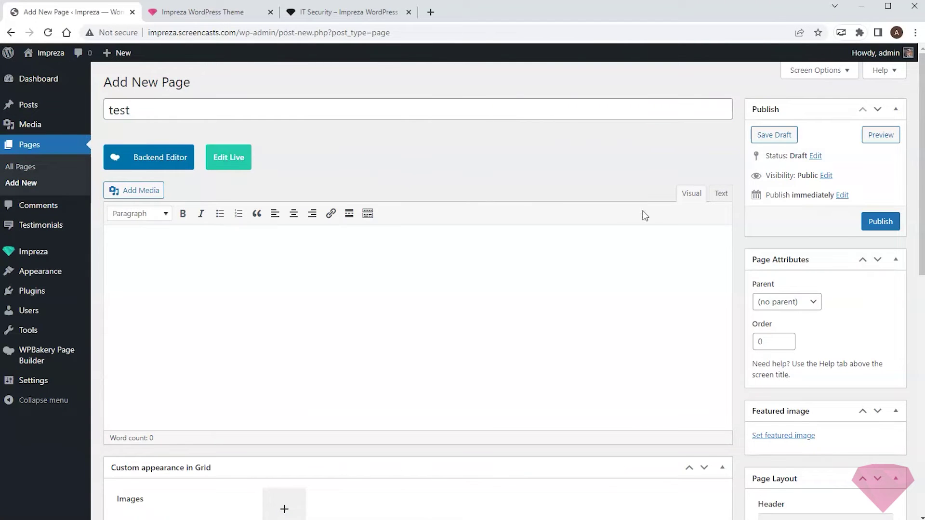
pyautogui.click(872, 222)
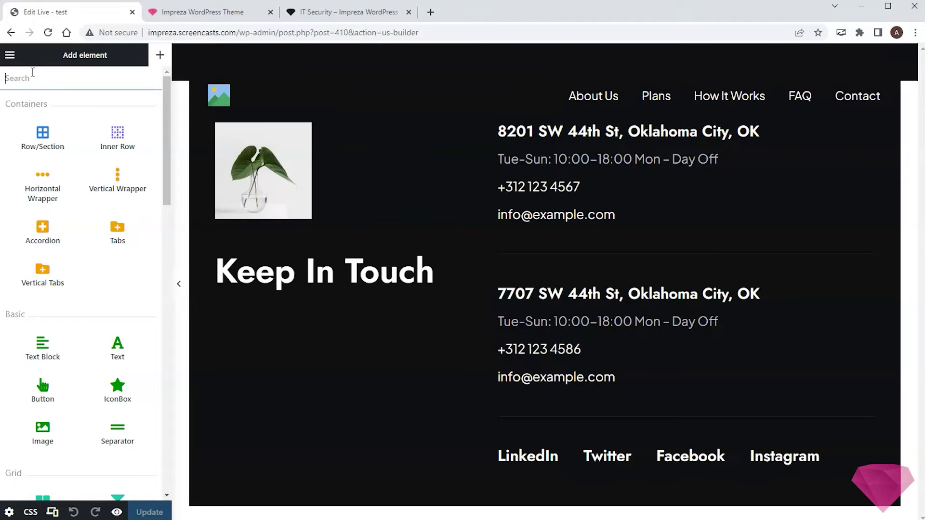
# In the Live Builder, paste the What We Offer shortcode via Paste Row/Section and append it
pyautogui.click(10, 55)
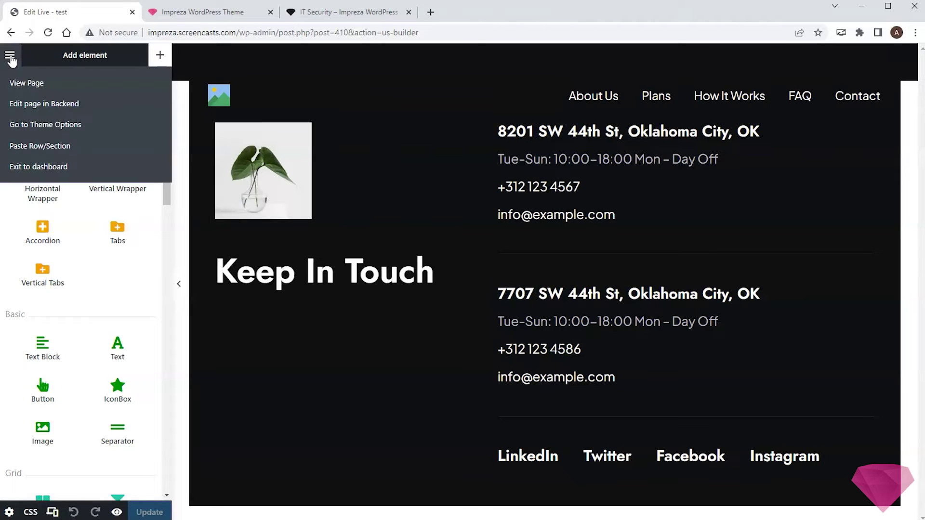
pyautogui.click(26, 151)
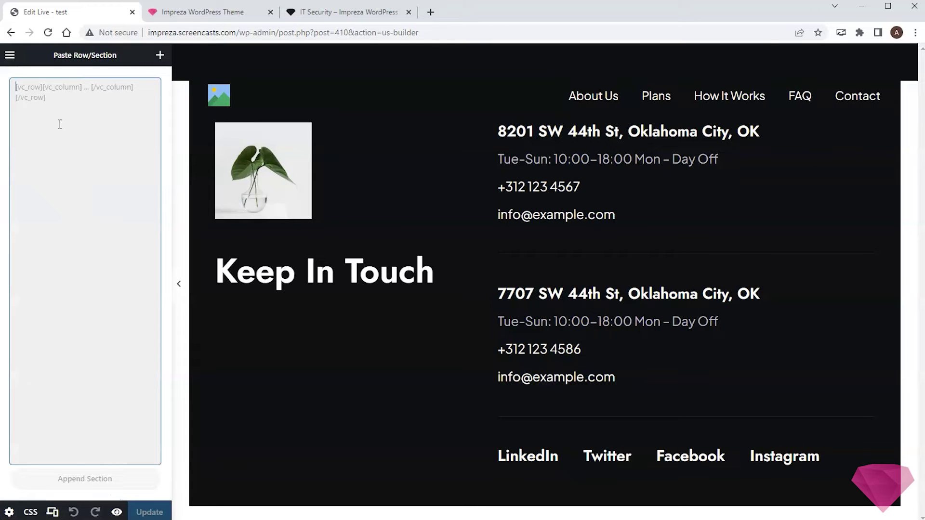
pyautogui.hotkey('ctrl', 'v')
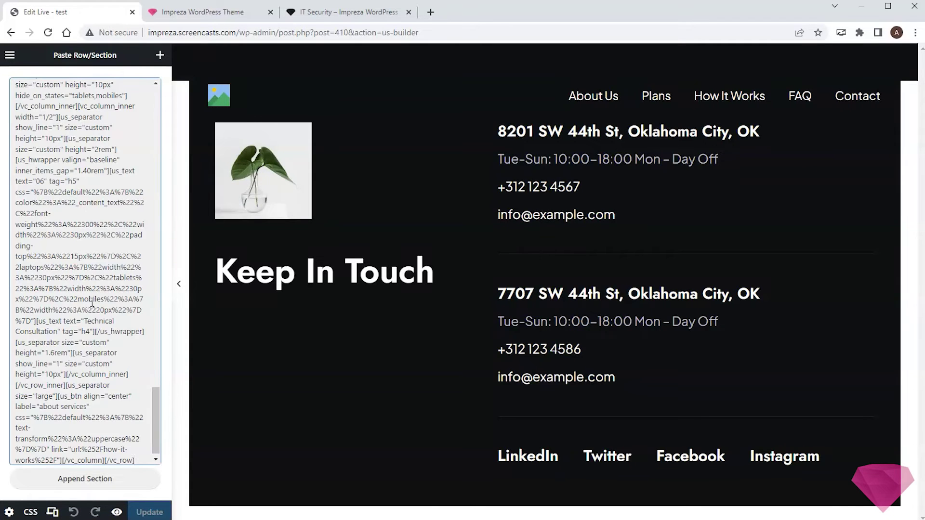
pyautogui.click(100, 488)
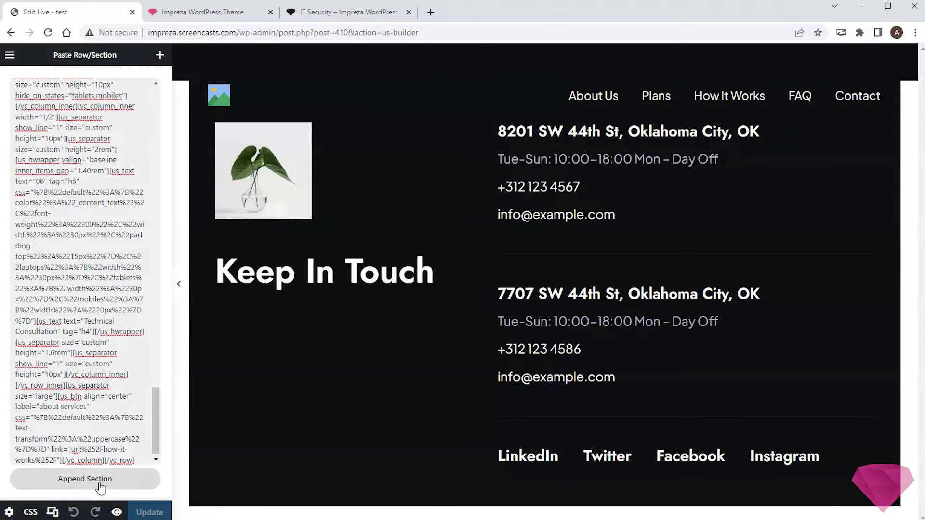
pyautogui.scroll(-3, 663, 246)
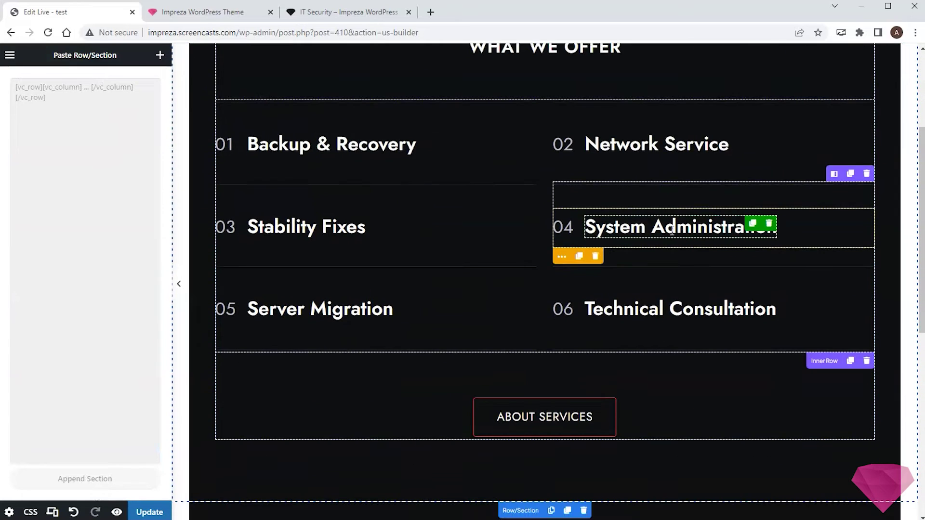
pyautogui.scroll(1, 674, 233)
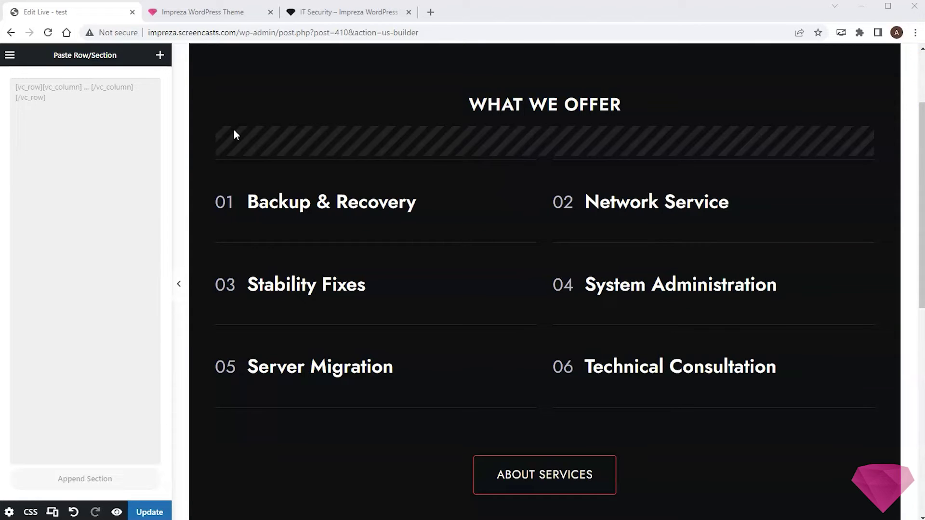
# In the Backend Editor, paste the What We Offer shortcode and append the section
pyautogui.click(10, 56)
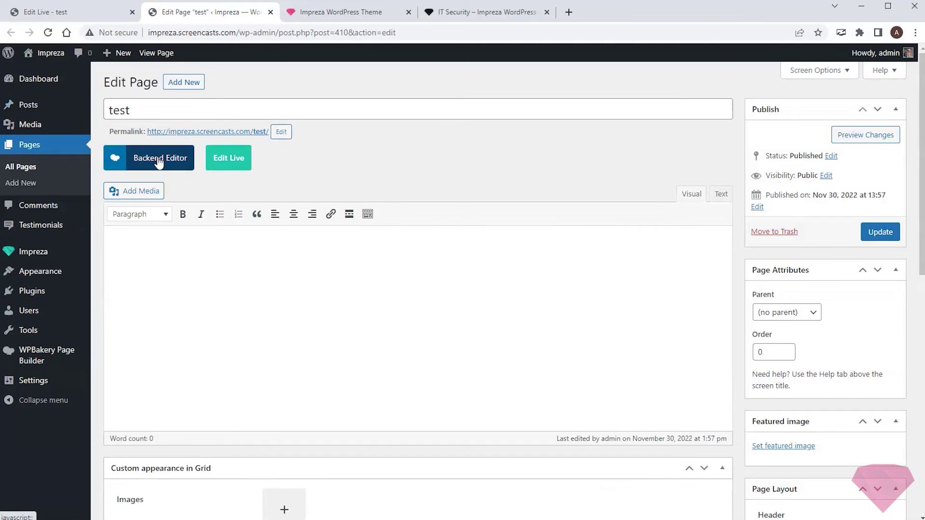
pyautogui.click(159, 163)
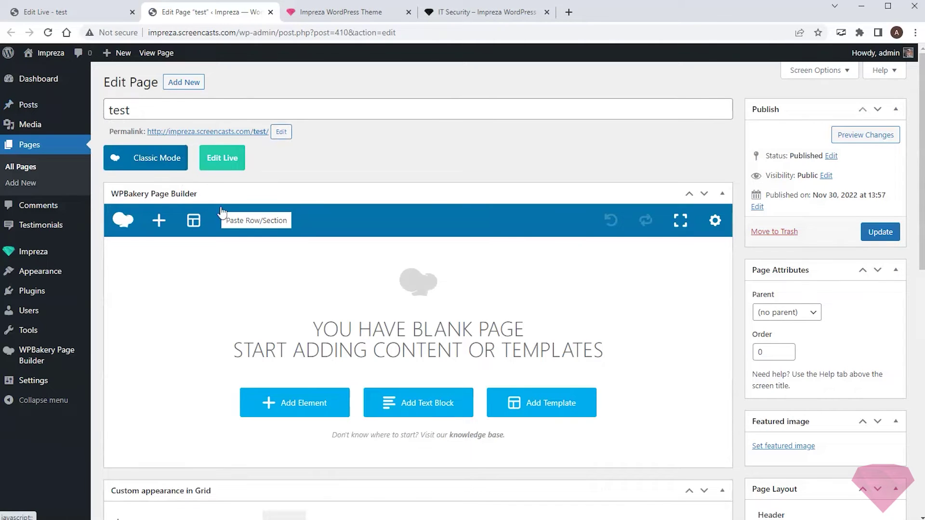
pyautogui.click(267, 226)
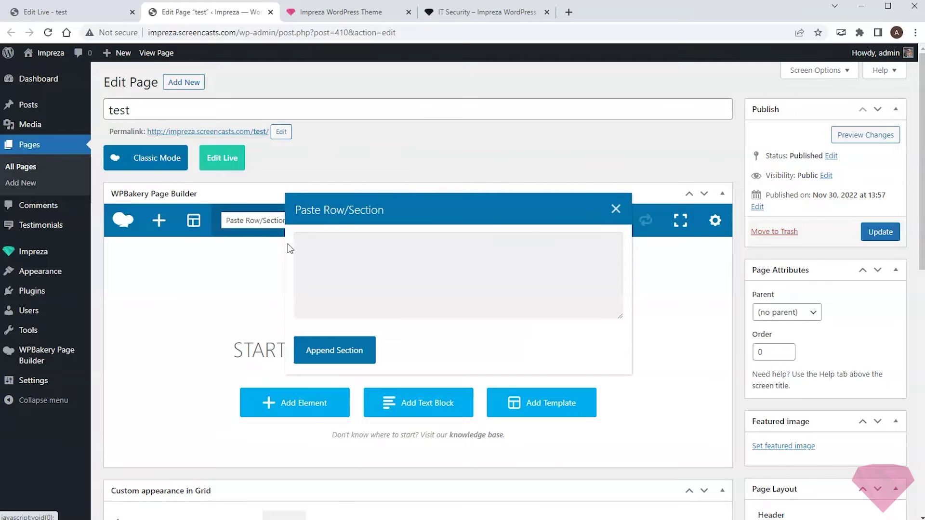
pyautogui.click(342, 252)
pyautogui.hotkey('ctrl', 'v')
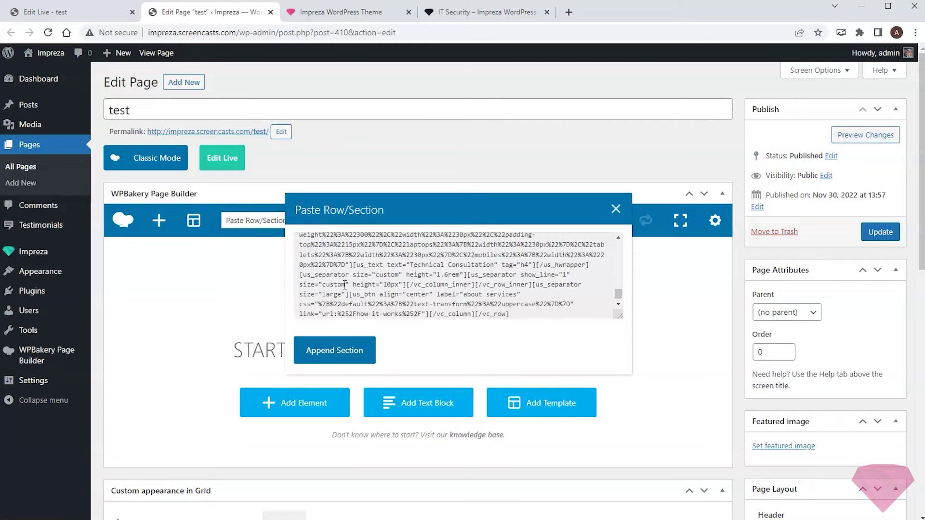
pyautogui.click(332, 356)
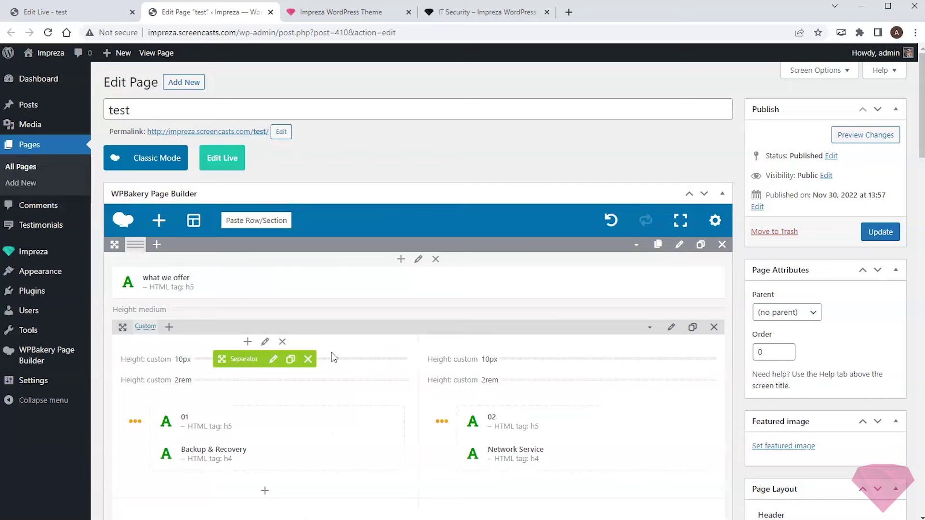
# Update the test page and view it live with its six services
pyautogui.click(888, 236)
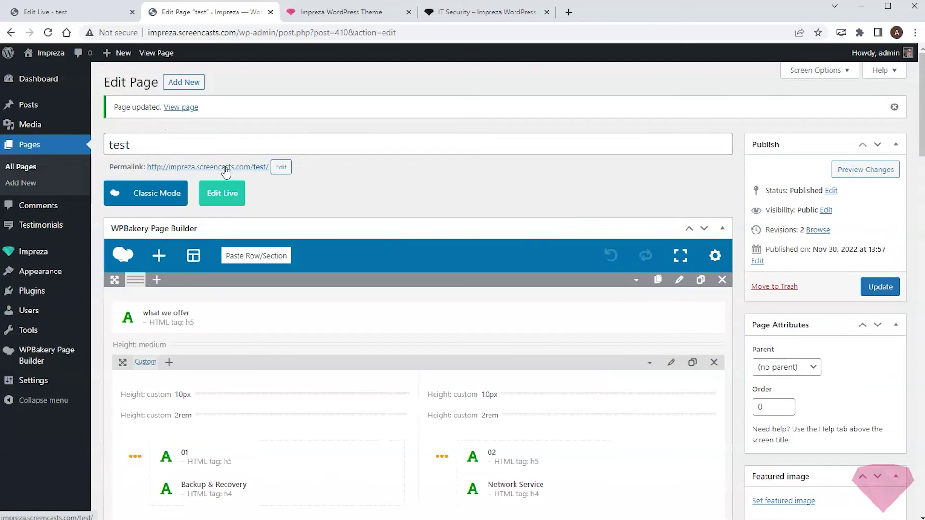
pyautogui.click(227, 169)
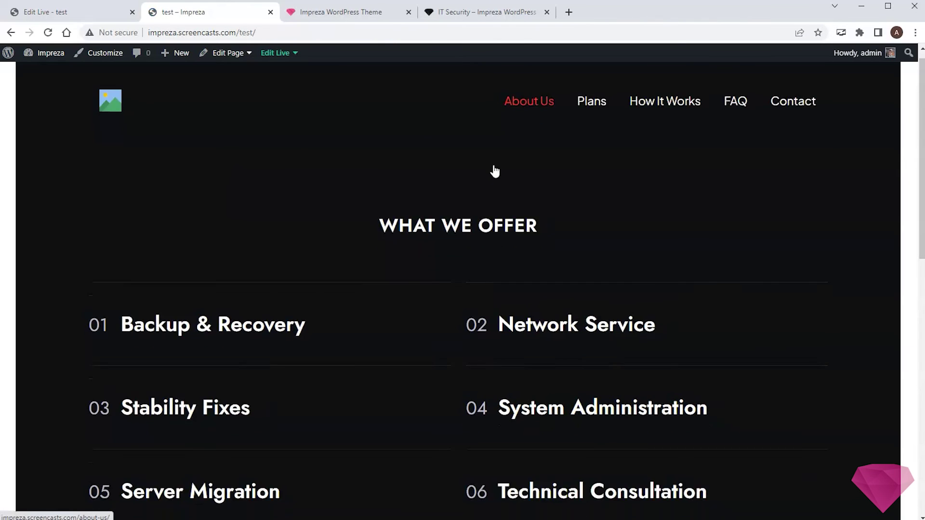
pyautogui.scroll(-10, 495, 171)
pyautogui.scroll(8, 493, 164)
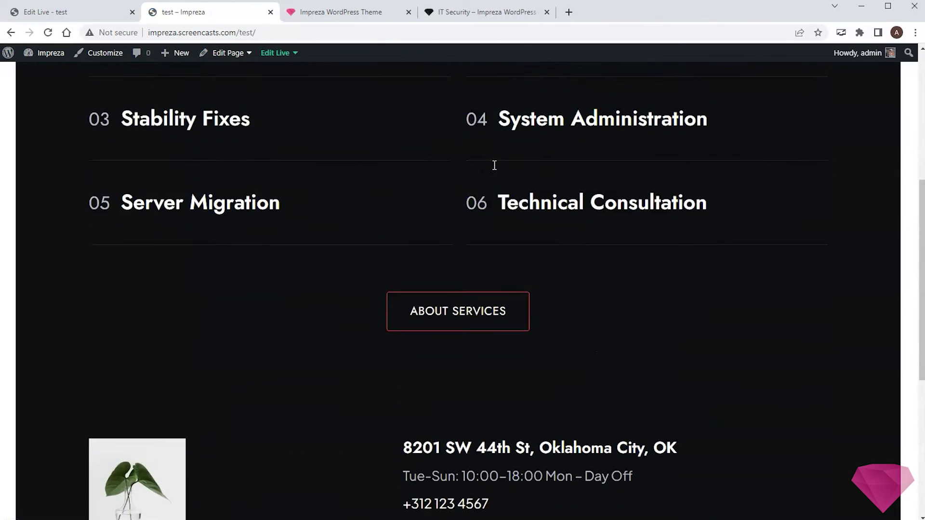
pyautogui.scroll(1, 375, 287)
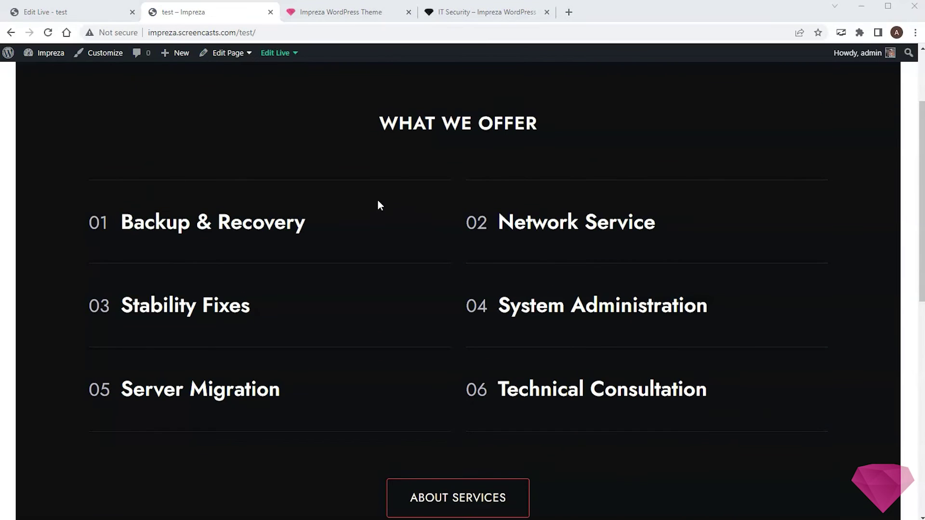
# Open Get Inspiration templates and copy the Features section 'A better way to improve skills'
pyautogui.click(358, 14)
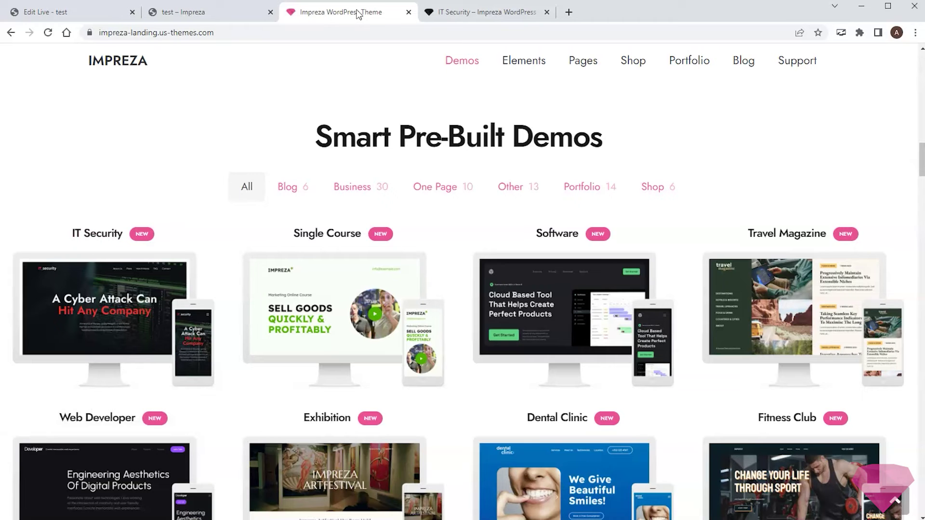
pyautogui.moveTo(574, 66)
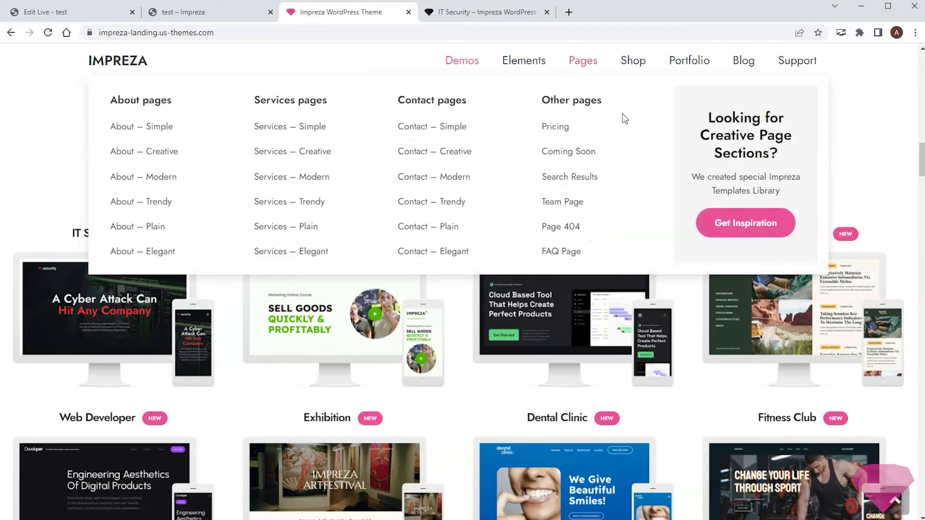
pyautogui.click(752, 227)
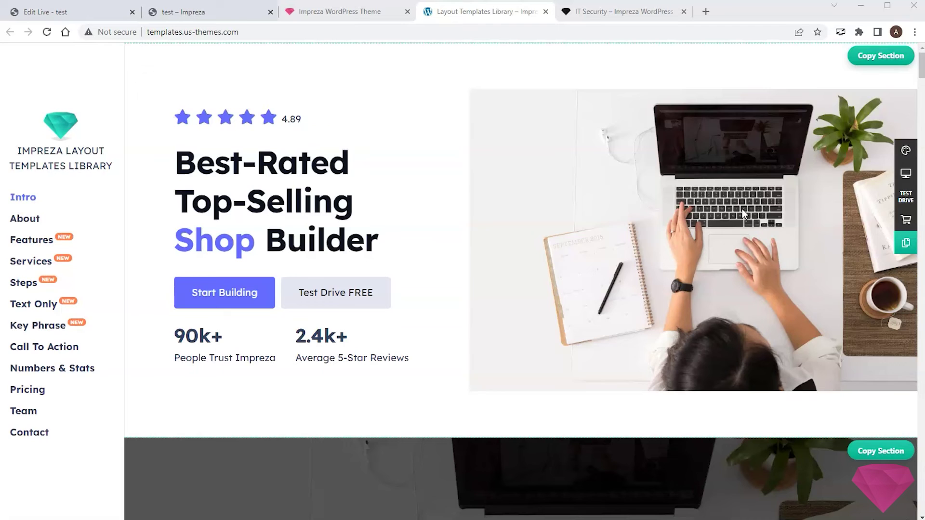
pyautogui.scroll(-15, 440, 111)
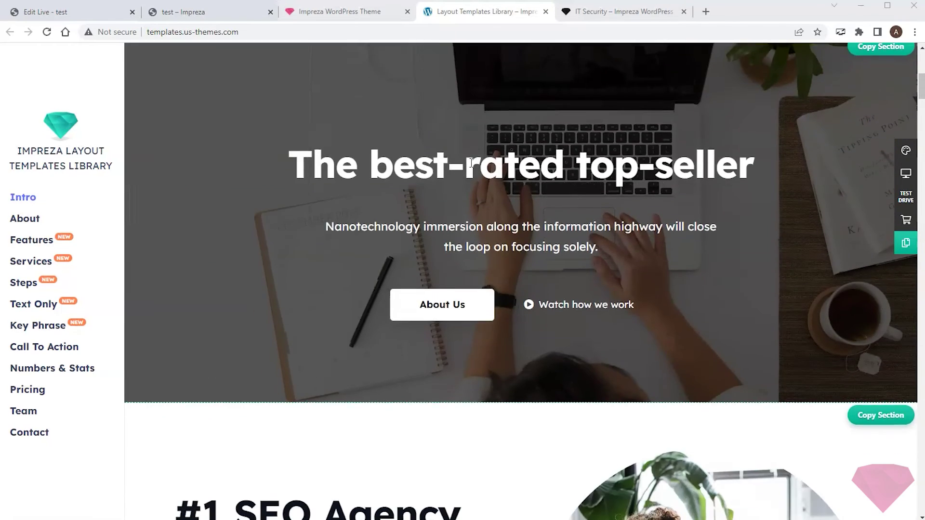
pyautogui.scroll(-15, 519, 169)
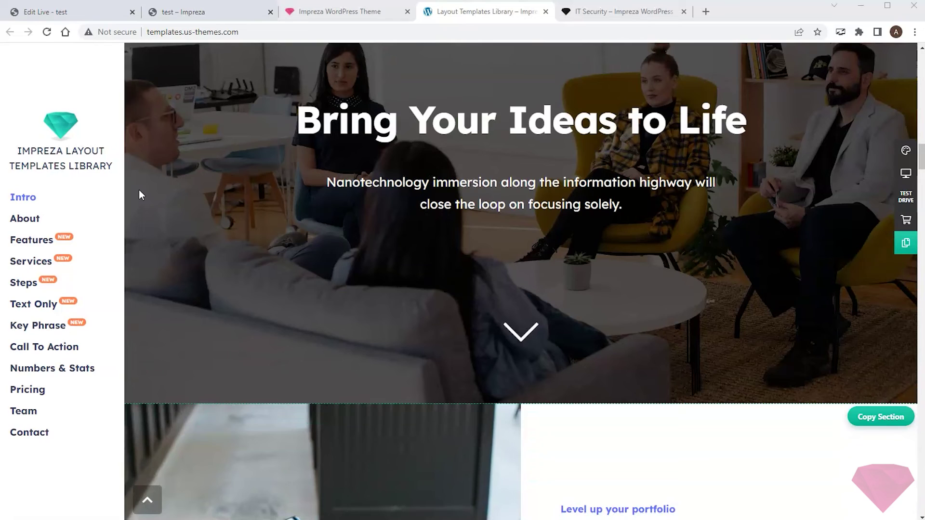
pyautogui.click(23, 243)
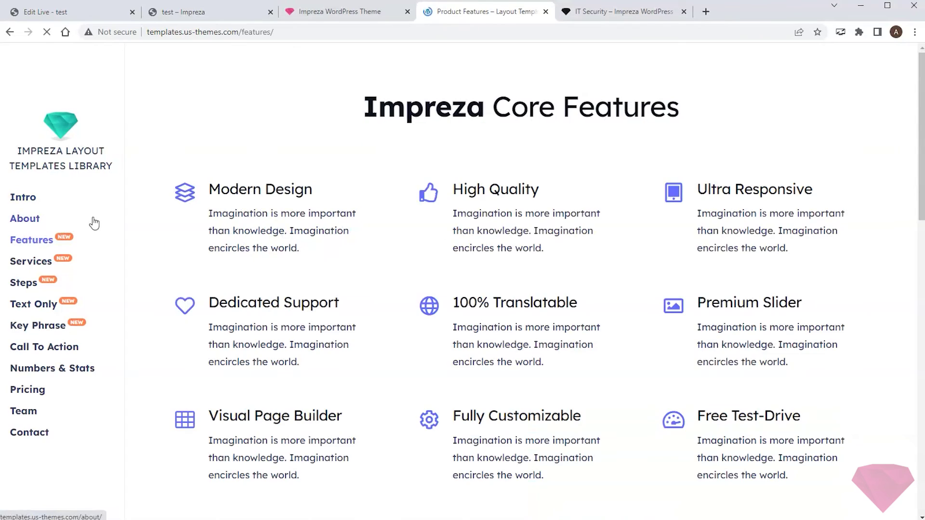
pyautogui.scroll(-12, 544, 172)
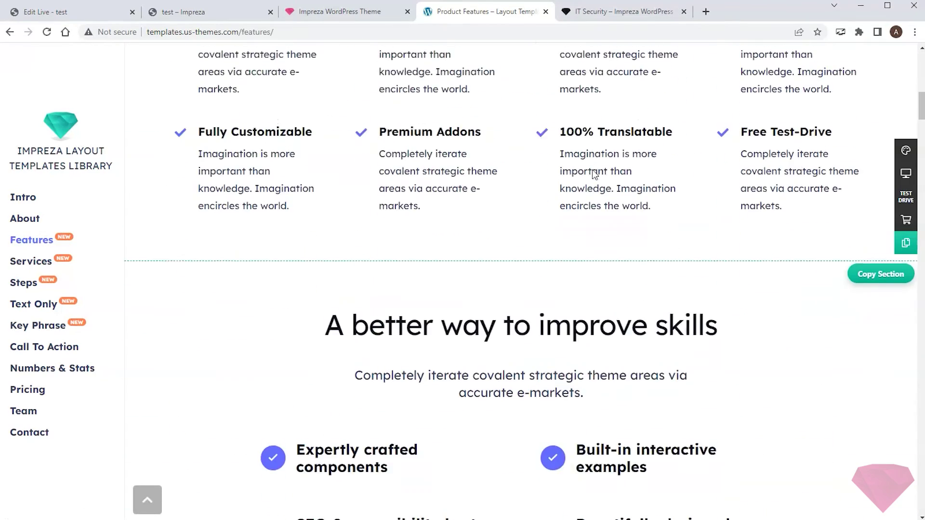
pyautogui.click(872, 100)
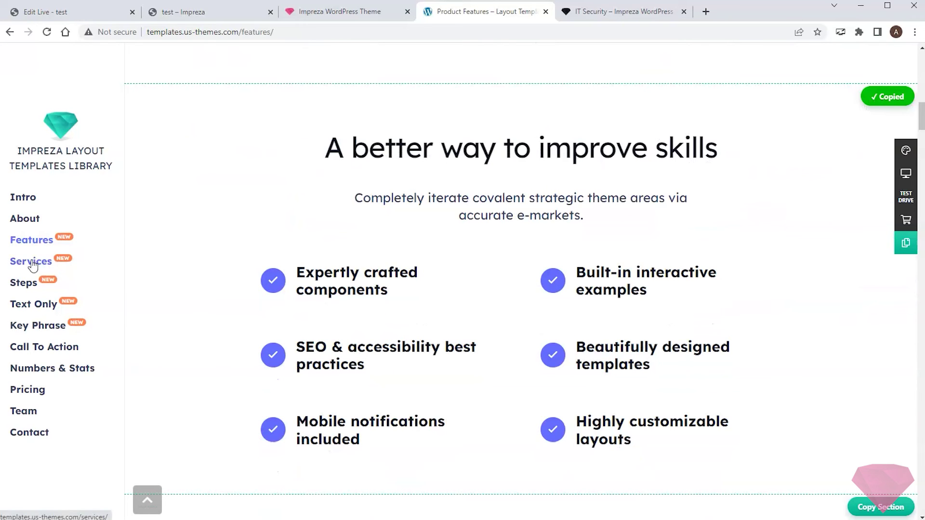
# Browse the Services templates, then return to the Impreza theme site tab
pyautogui.click(68, 254)
pyautogui.scroll(-15, 582, 174)
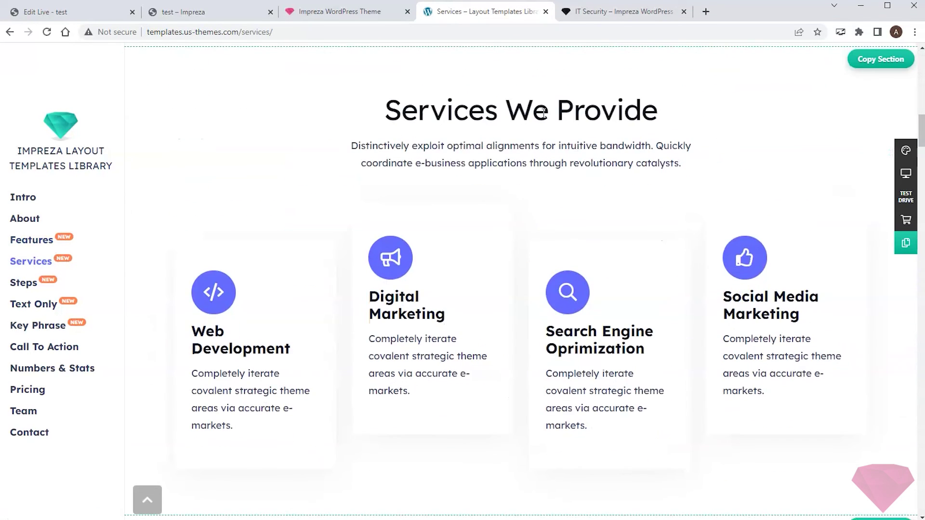
pyautogui.click(335, 14)
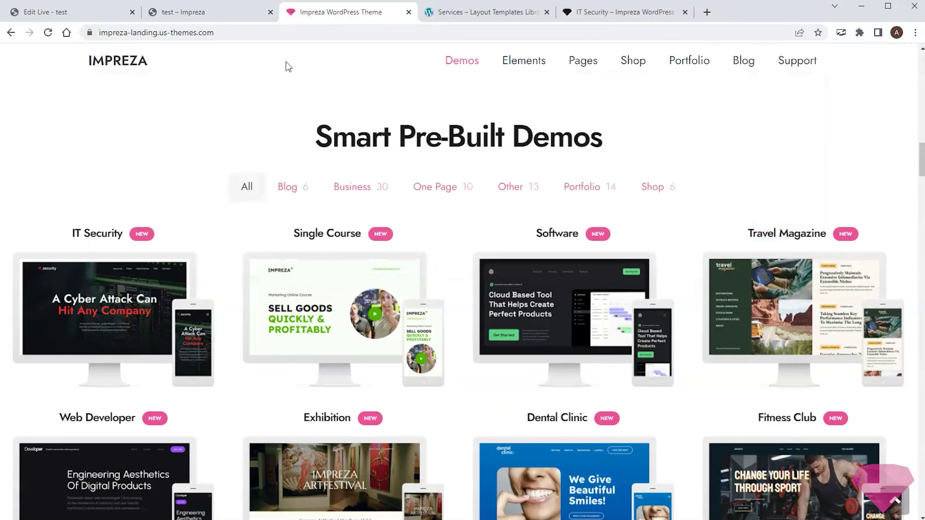